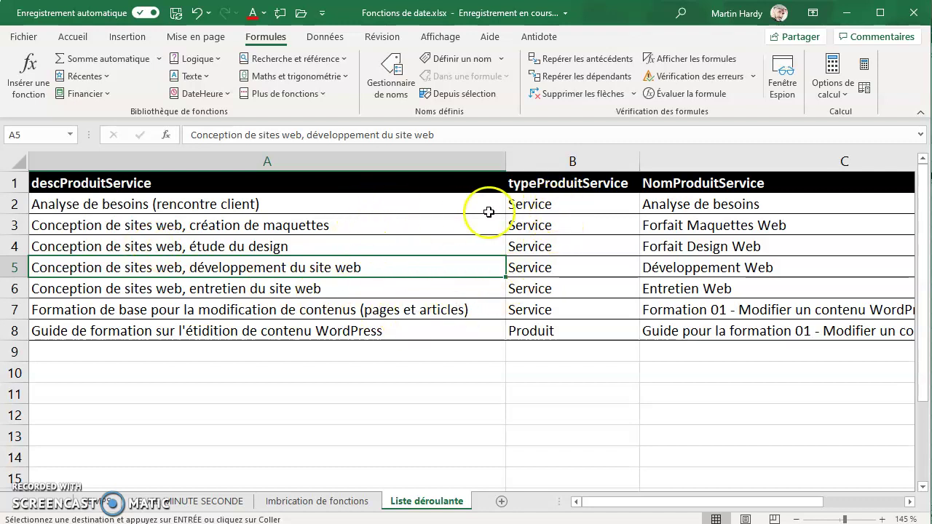
# Step: Examine the product and service types in column B and the rate types in the typeTaux column
pyautogui.moveTo(591, 207); pyautogui.dragTo(584, 305)
pyautogui.click(555, 331)
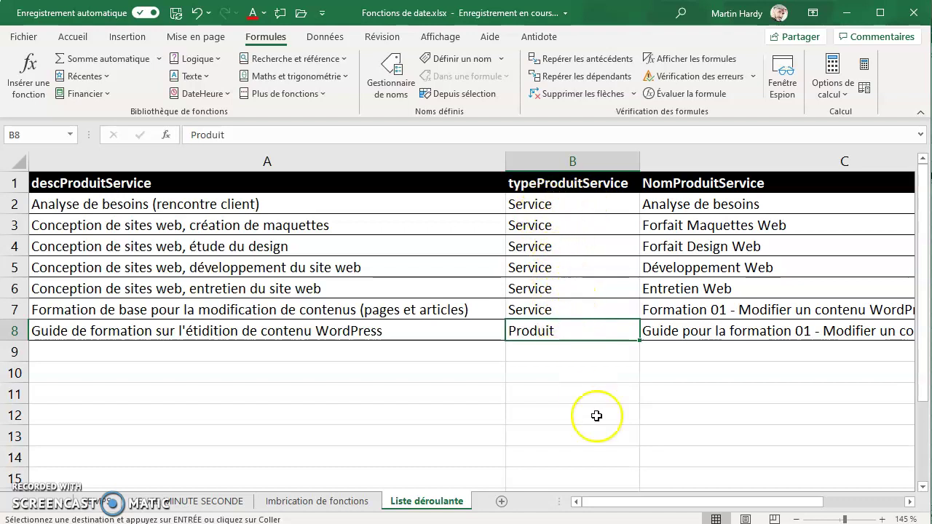
pyautogui.moveTo(634, 502); pyautogui.dragTo(707, 501)
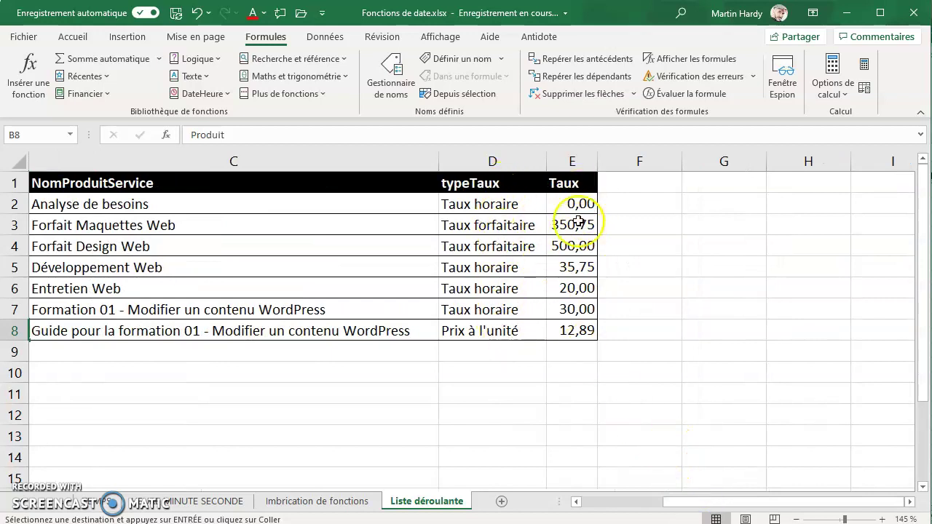
pyautogui.click(508, 227)
pyautogui.click(508, 272)
pyautogui.click(495, 332)
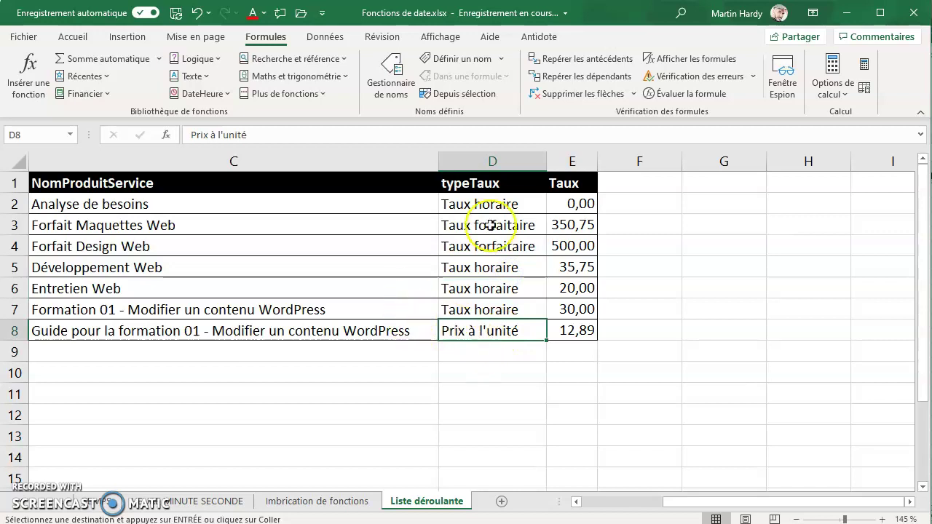
pyautogui.click(540, 206)
pyautogui.click(520, 222)
pyautogui.click(513, 246)
pyautogui.click(508, 287)
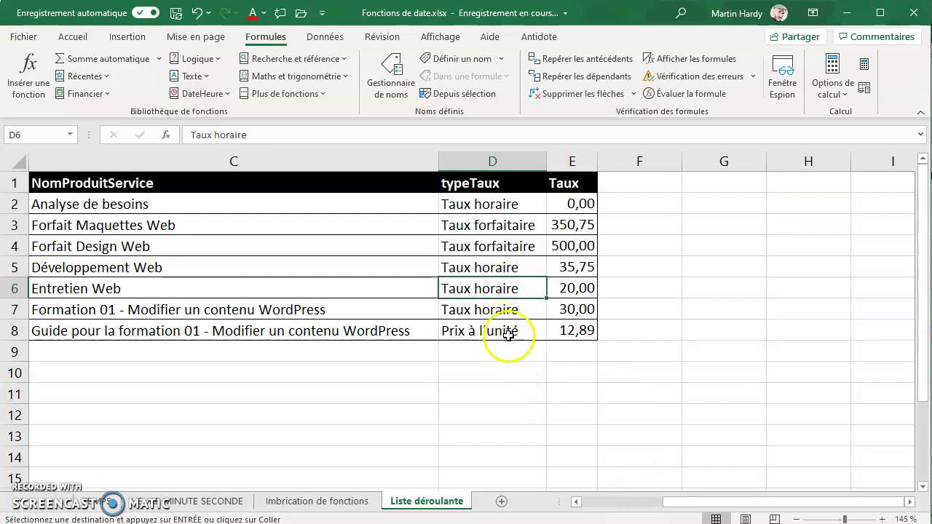
# Step: Fill D9 with Taux forfaitaire from the column's existing entries, and clear the cell again
pyautogui.click(483, 354)
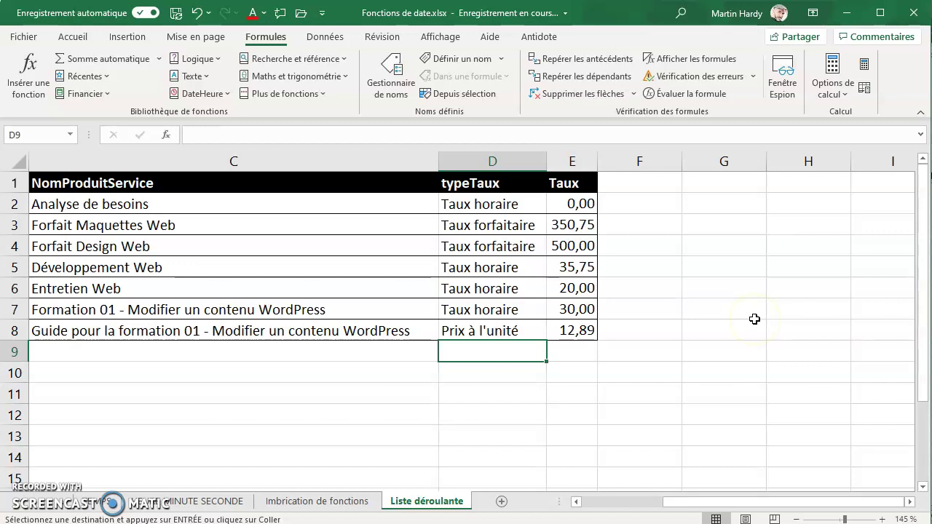
pyautogui.hotkey('alt', 'Down')
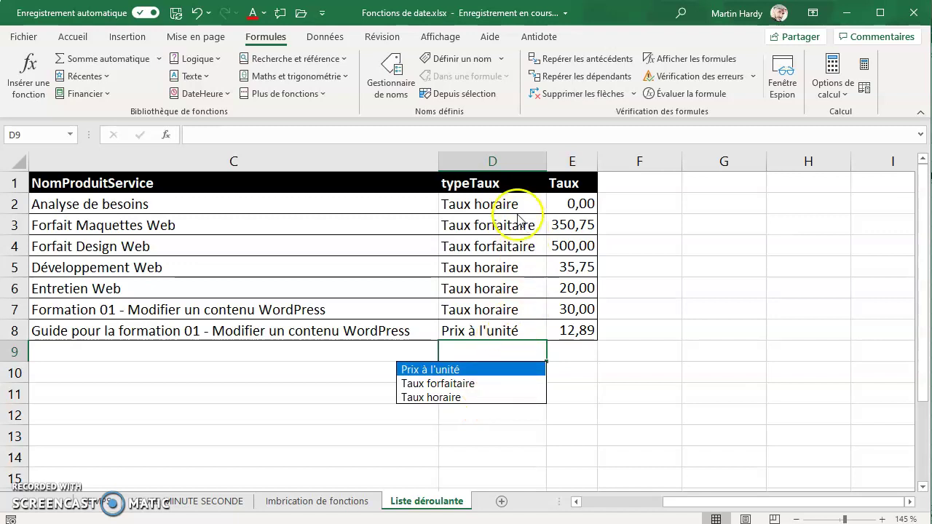
pyautogui.click(441, 383)
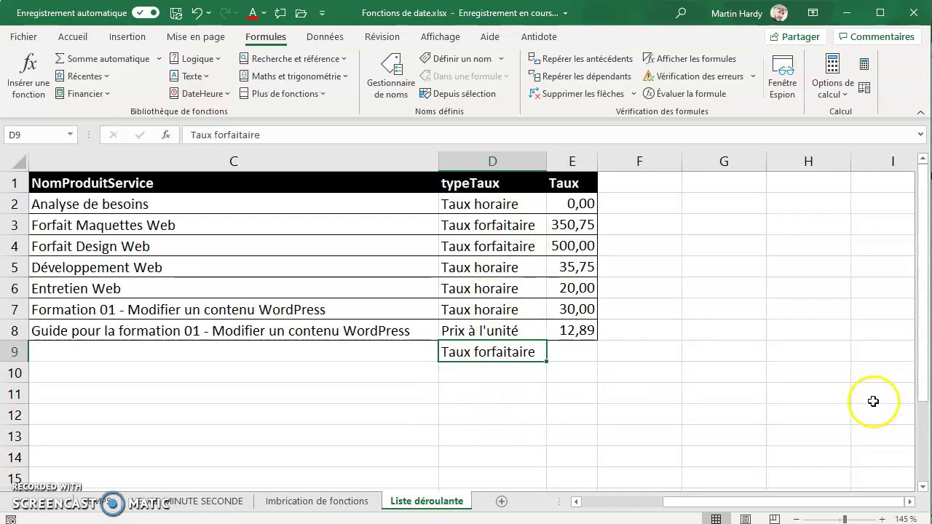
pyautogui.press('Delete')
pyautogui.click(445, 430)
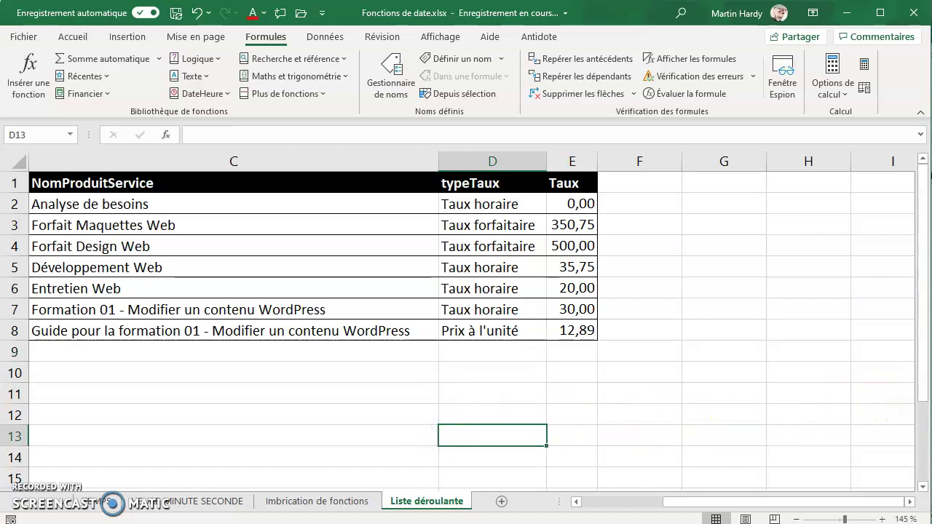
# Step: Copy the typeTaux column, header included (D1:D8), to the empty area starting at J1
pyautogui.click(909, 501)
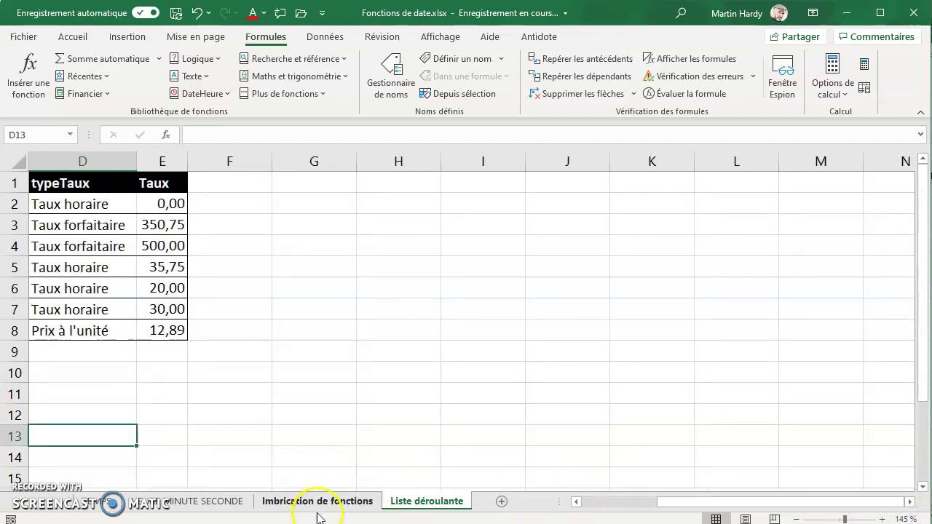
pyautogui.moveTo(71, 204); pyautogui.dragTo(85, 312)
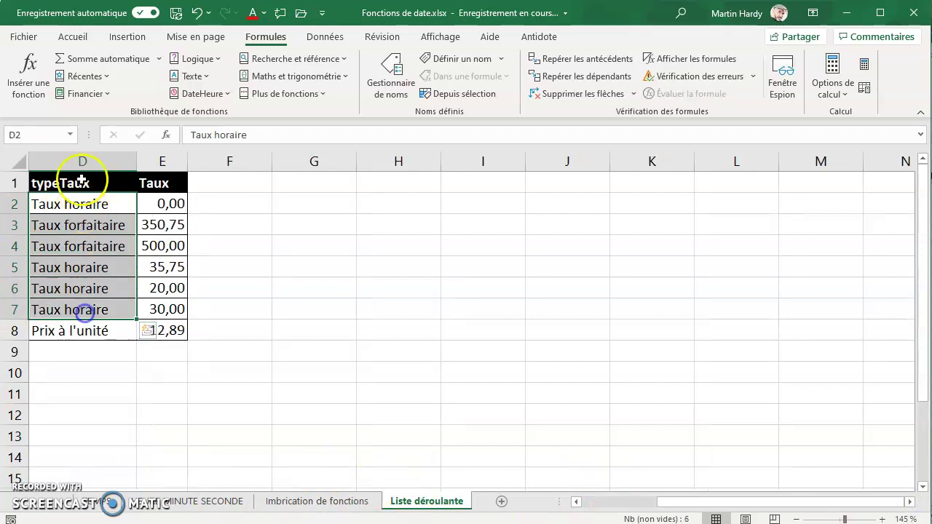
pyautogui.hotkey('ctrl', 'c')
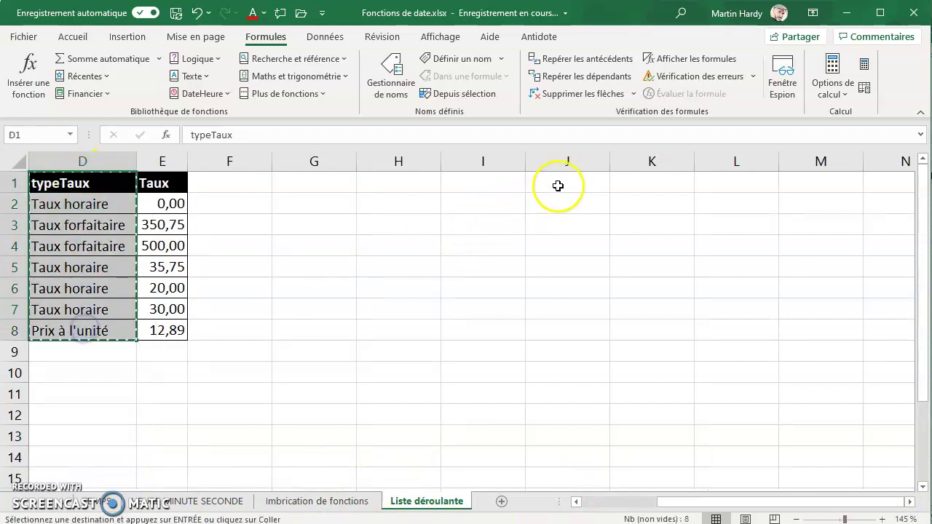
pyautogui.click(586, 183)
pyautogui.hotkey('ctrl', 'v')
pyautogui.click(448, 434)
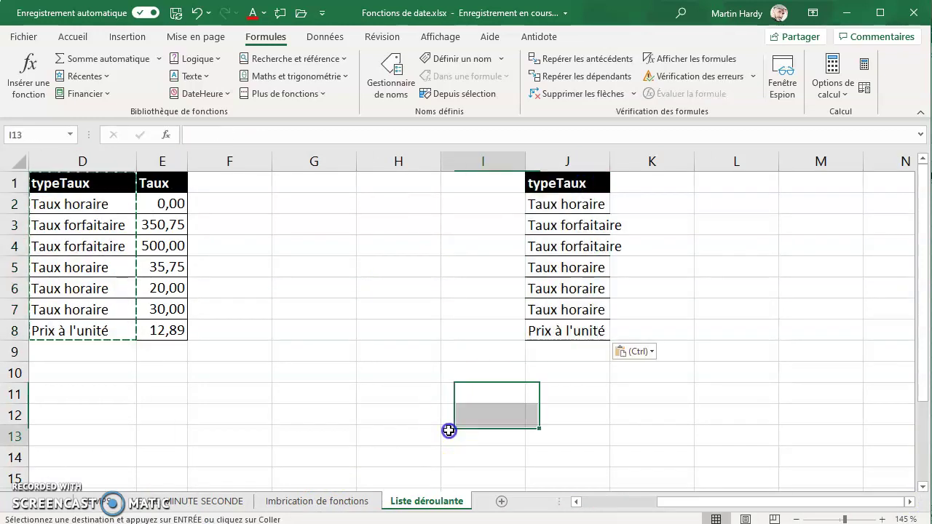
# Step: Remove the duplicate values from the copied list in J2:J8 and widen column J to fit its entries
pyautogui.moveTo(546, 208); pyautogui.dragTo(577, 329)
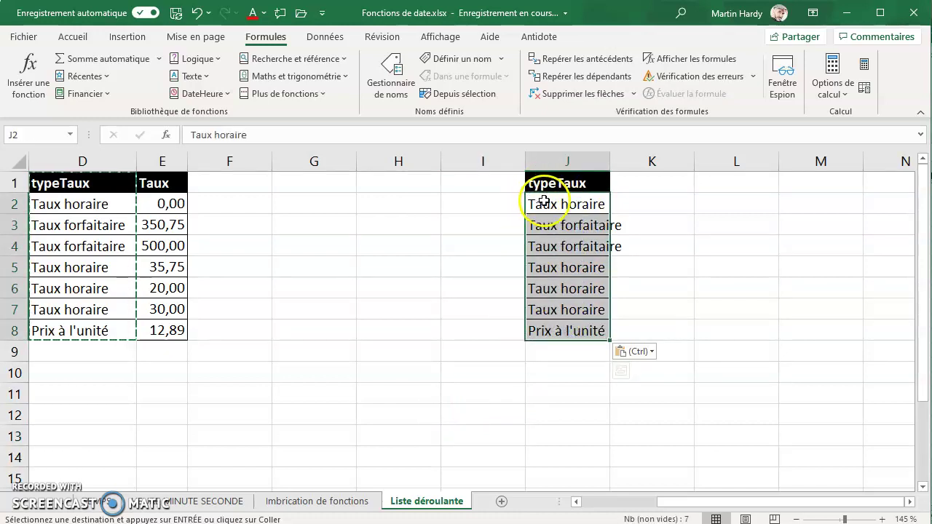
pyautogui.click(325, 36)
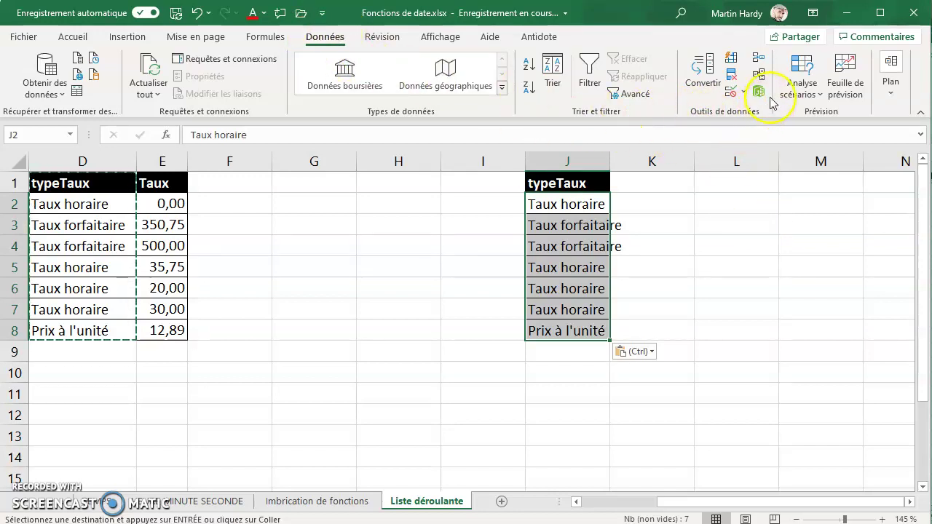
pyautogui.click(734, 77)
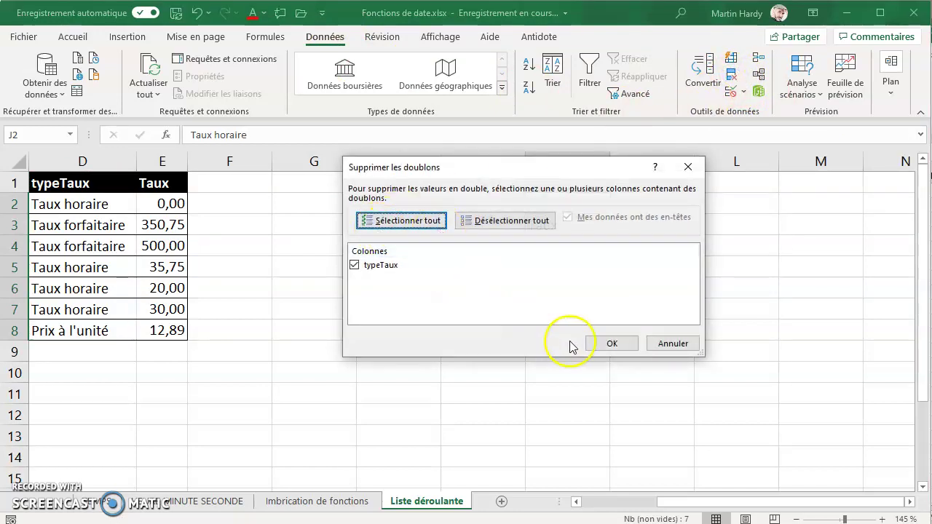
pyautogui.click(613, 344)
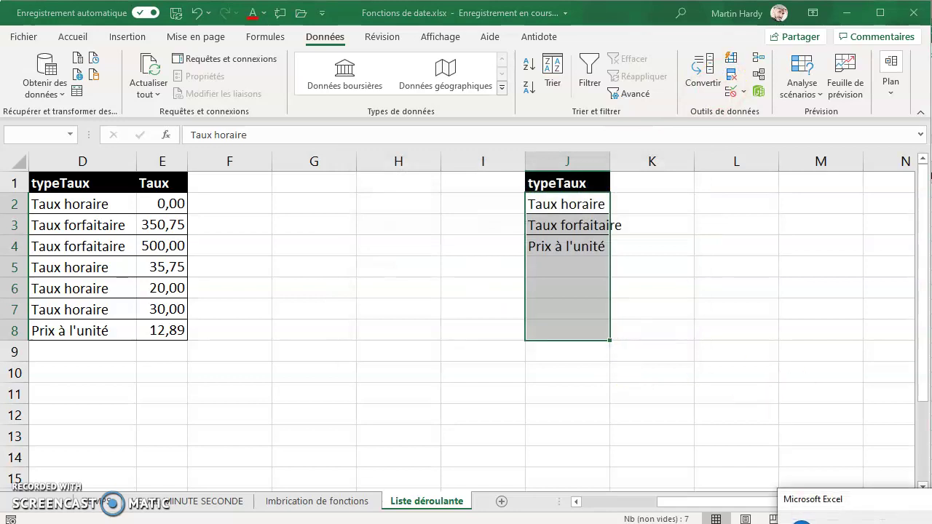
pyautogui.click(764, 371)
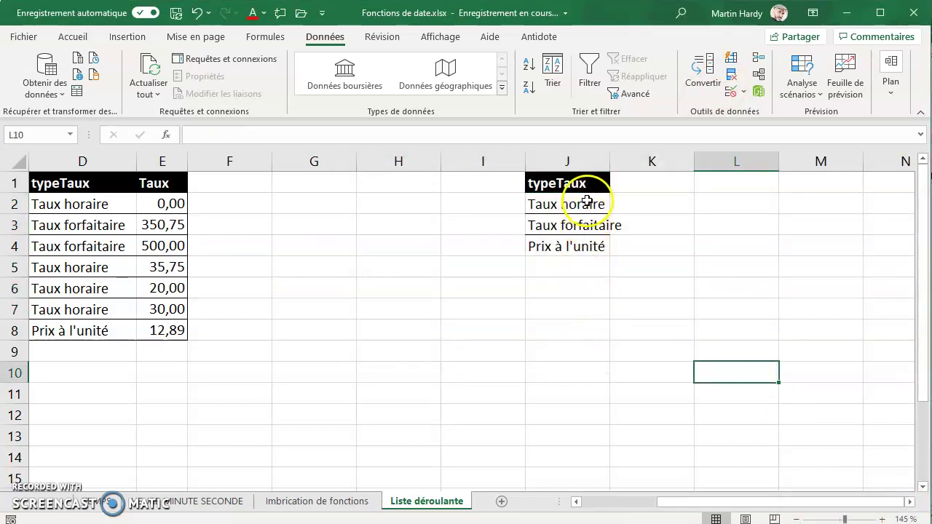
pyautogui.moveTo(610, 161); pyautogui.dragTo(634, 164)
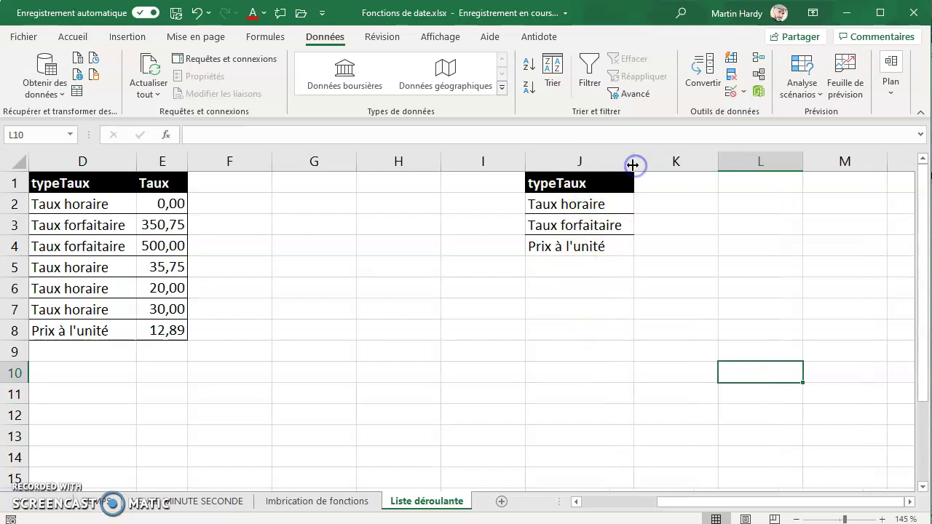
pyautogui.moveTo(585, 210); pyautogui.dragTo(583, 244)
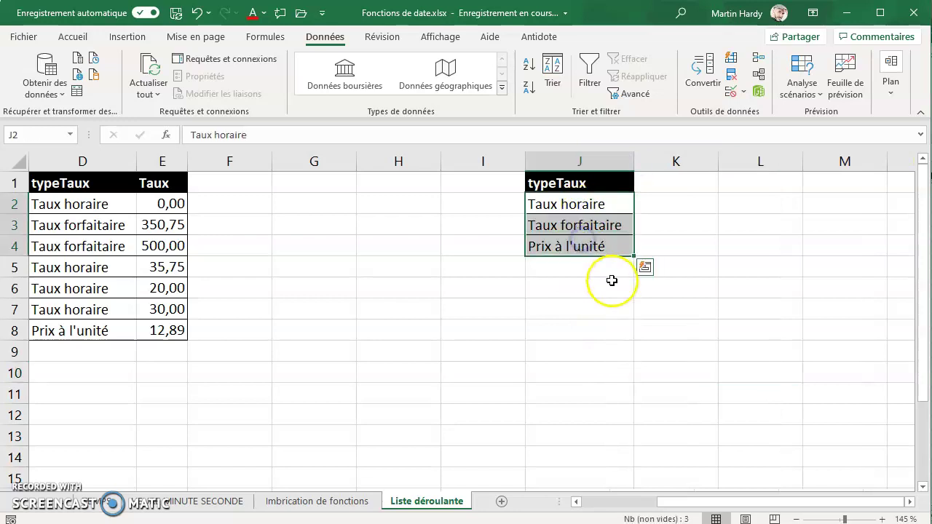
# Step: Apply data validation to the whole of column D, allowing a list (Liste) with J2:J4 as its source
pyautogui.moveTo(662, 502); pyautogui.dragTo(630, 501)
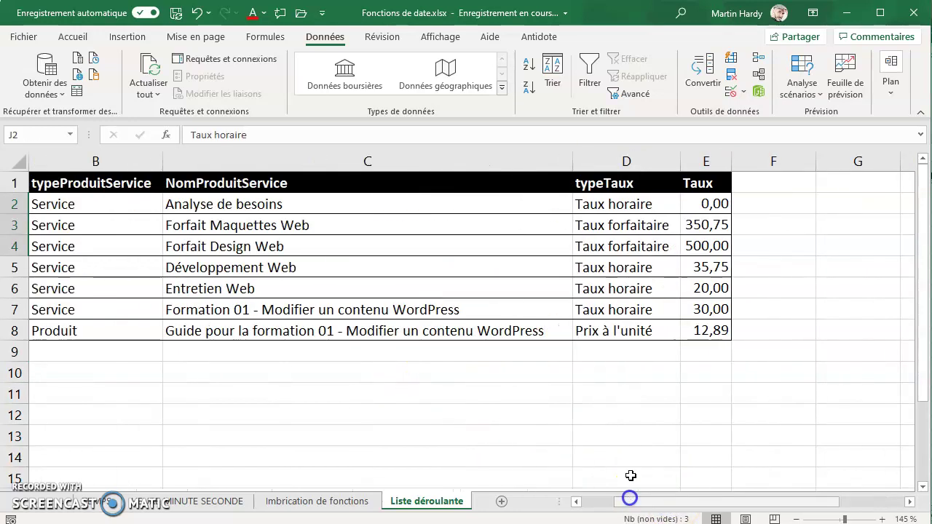
pyautogui.click(616, 155)
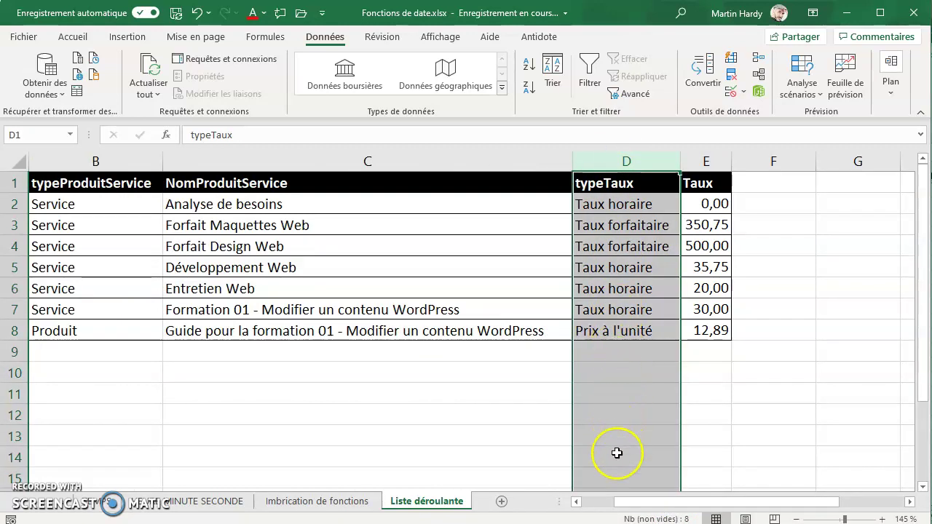
pyautogui.moveTo(735, 502); pyautogui.dragTo(792, 506)
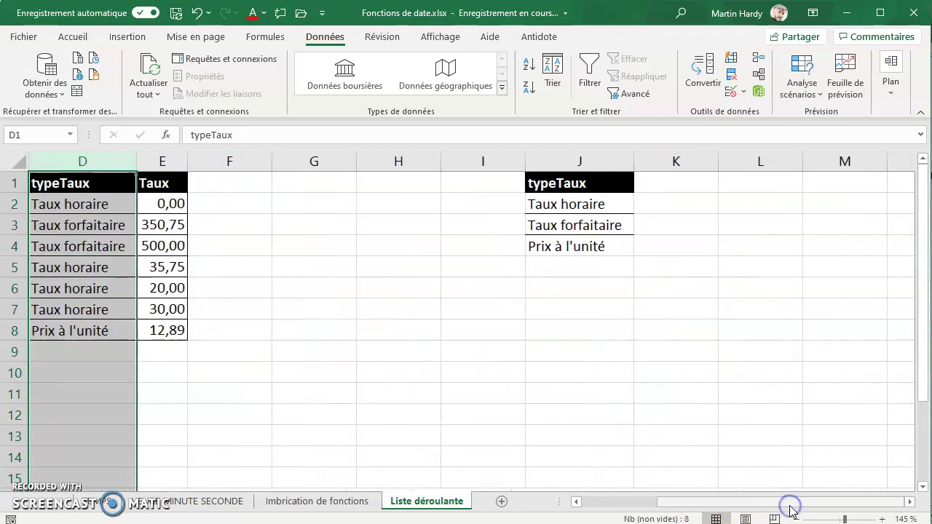
pyautogui.click(732, 96)
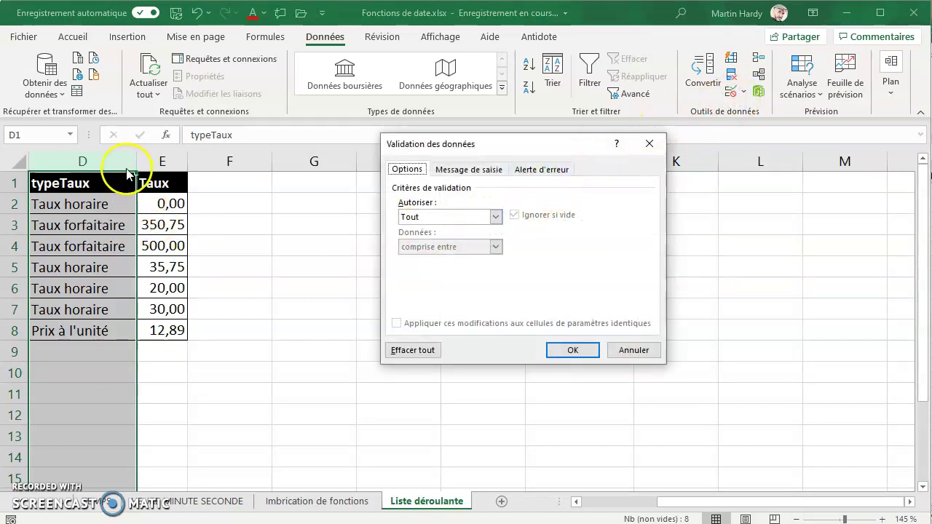
pyautogui.click(495, 216)
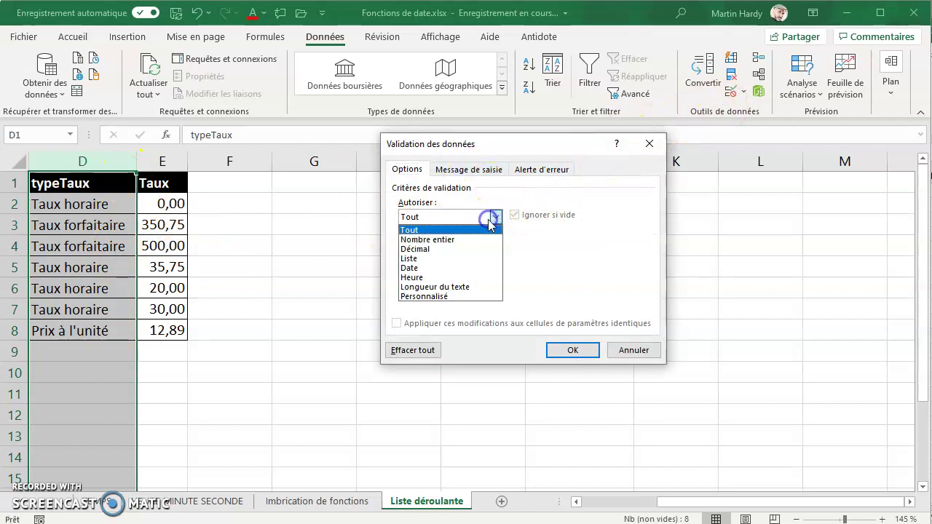
pyautogui.click(411, 258)
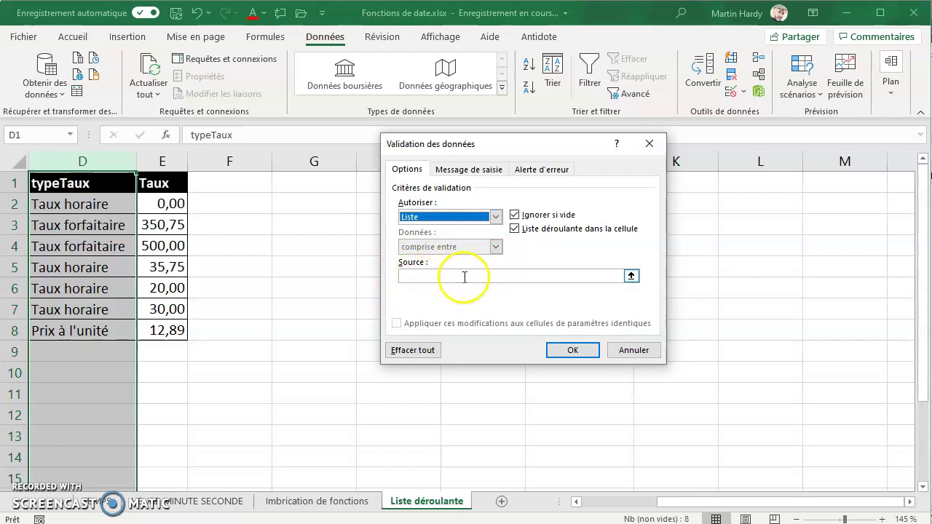
pyautogui.click(632, 276)
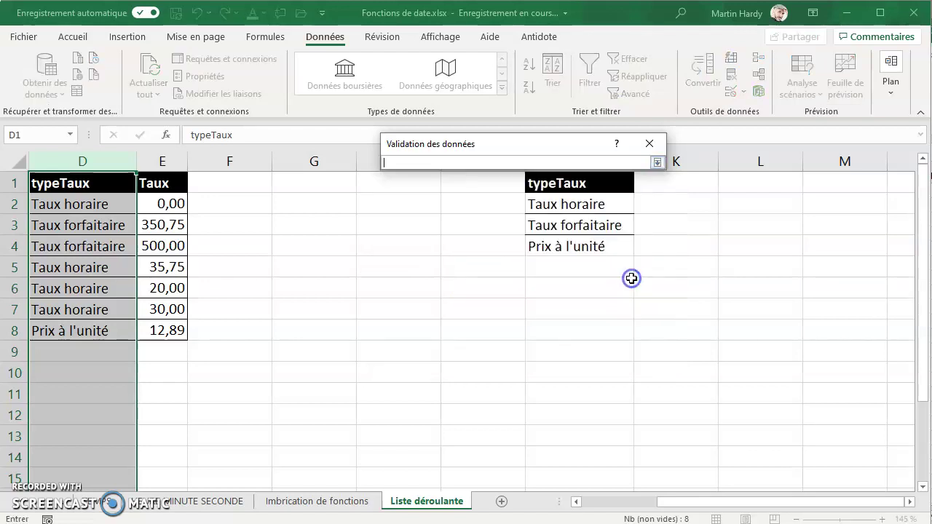
pyautogui.moveTo(606, 204); pyautogui.dragTo(604, 243)
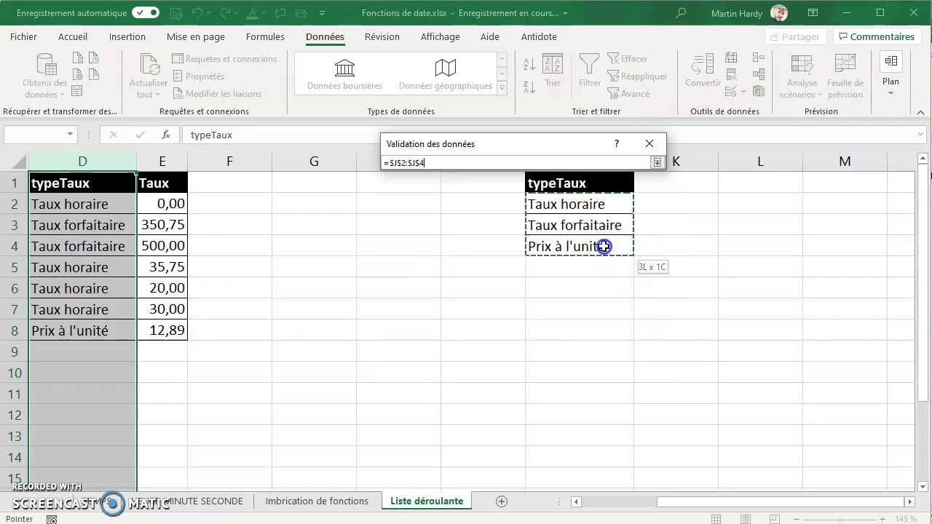
pyautogui.click(655, 164)
pyautogui.click(559, 350)
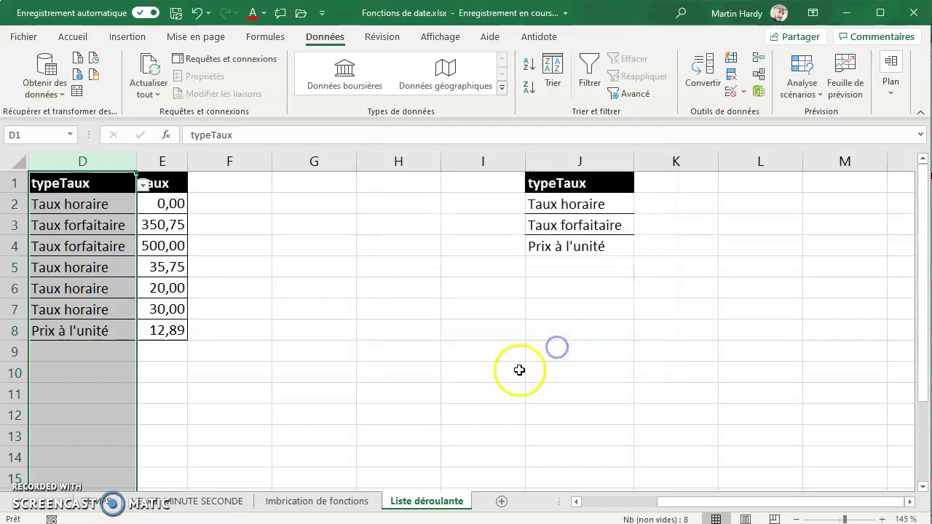
# Step: Display the drop-down choices of cell D4 in the typeTaux column
pyautogui.moveTo(687, 502)
pyautogui.mouseDown()
pyautogui.moveTo(651, 503)
pyautogui.moveTo(677, 504)
pyautogui.mouseUp()
pyautogui.click(588, 435)
pyautogui.click(537, 250)
pyautogui.click(553, 248)
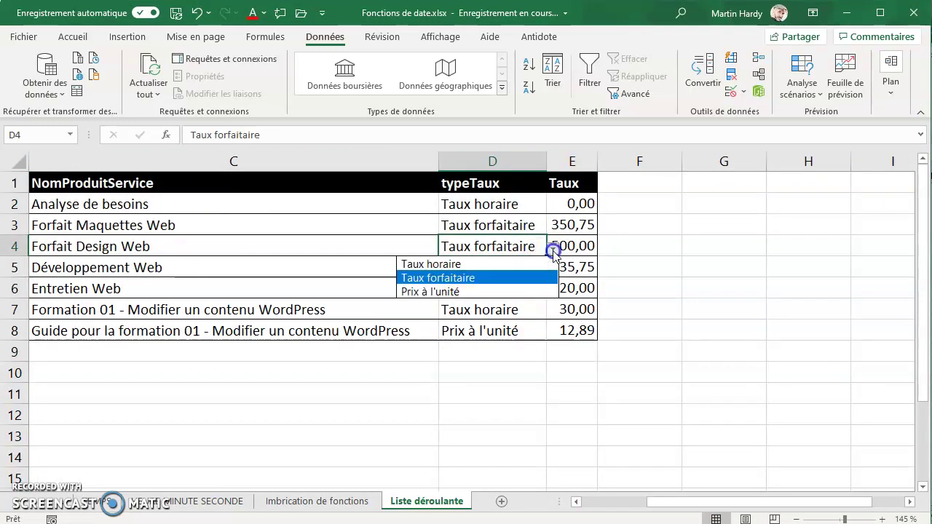
# Step: Choose Taux forfaitaire for D9 and Prix à l'unité for D10 from their drop-down lists
pyautogui.click(512, 347)
pyautogui.click(513, 354)
pyautogui.click(554, 355)
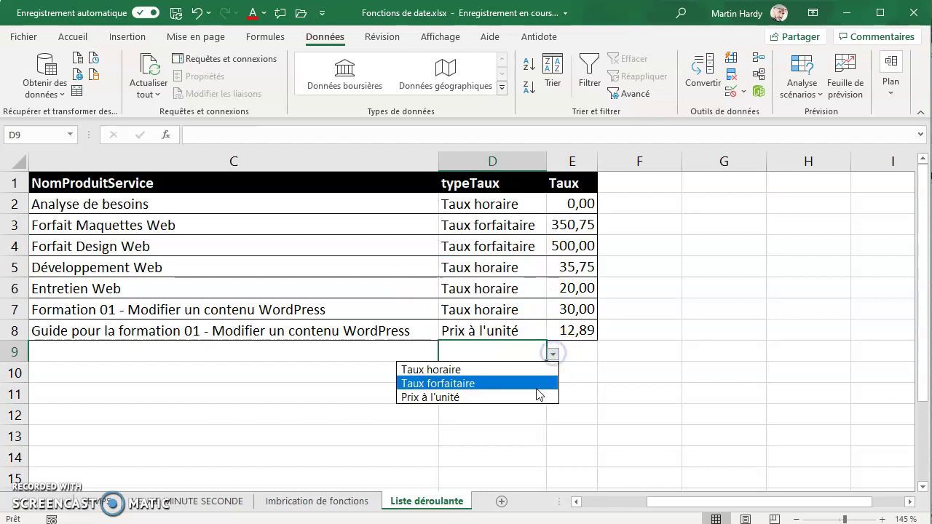
pyautogui.click(537, 384)
pyautogui.click(537, 373)
pyautogui.click(553, 375)
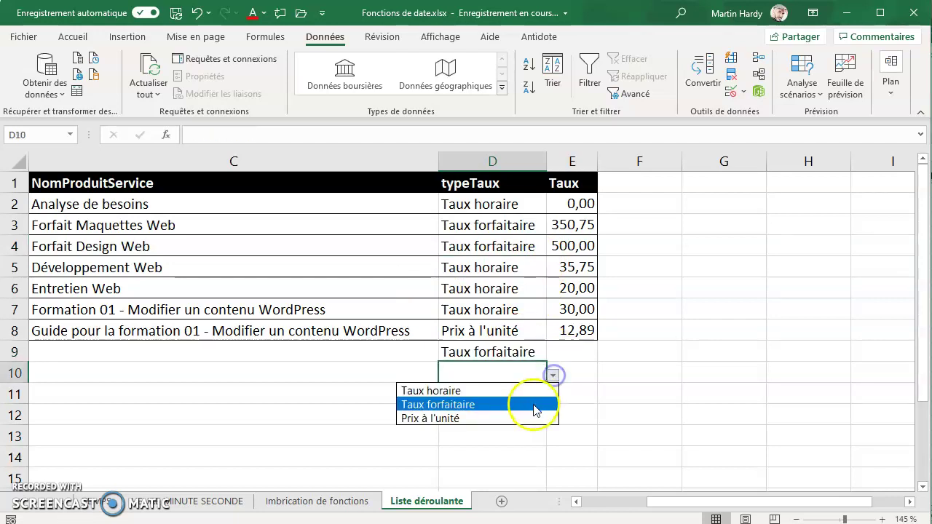
pyautogui.click(535, 418)
pyautogui.click(513, 395)
# Step: Hide column J, which holds the source values of the drop-down list
pyautogui.moveTo(660, 501); pyautogui.dragTo(680, 501)
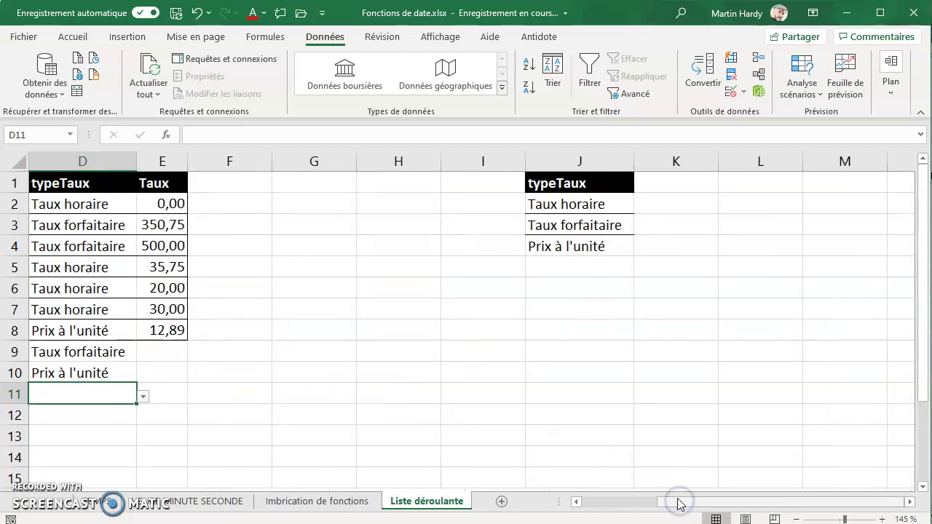
pyautogui.rightClick(587, 159)
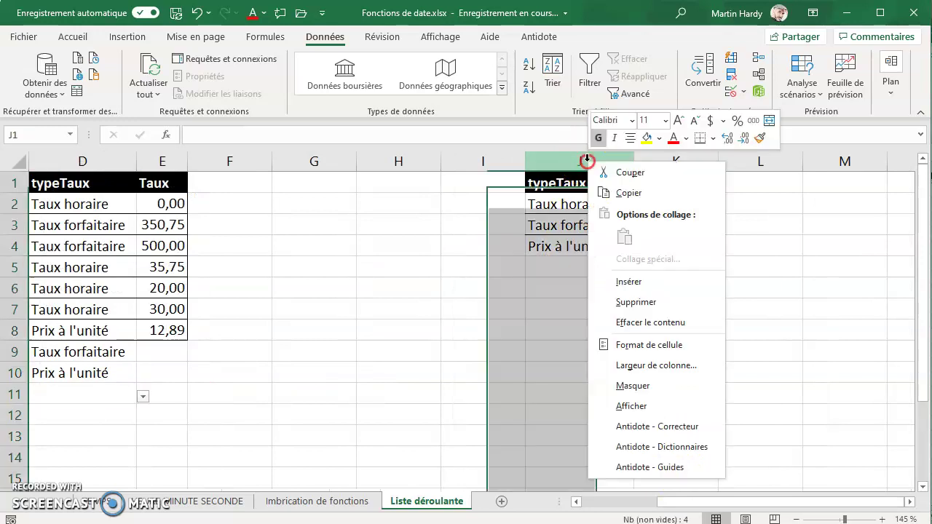
pyautogui.click(641, 386)
pyautogui.click(454, 392)
# Step: Choose Prix à l'unité from the drop-down list in D11
pyautogui.moveTo(703, 502); pyautogui.dragTo(670, 508)
pyautogui.click(604, 394)
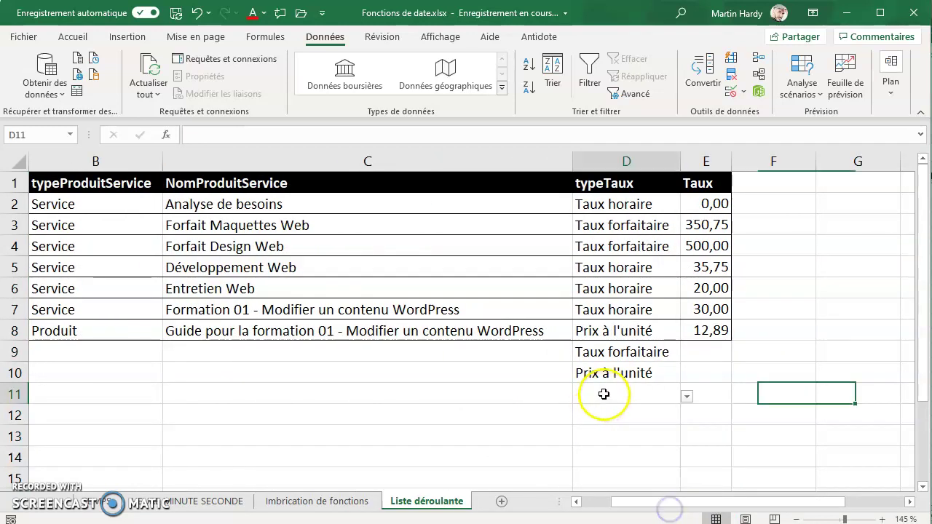
pyautogui.click(687, 396)
pyautogui.click(668, 439)
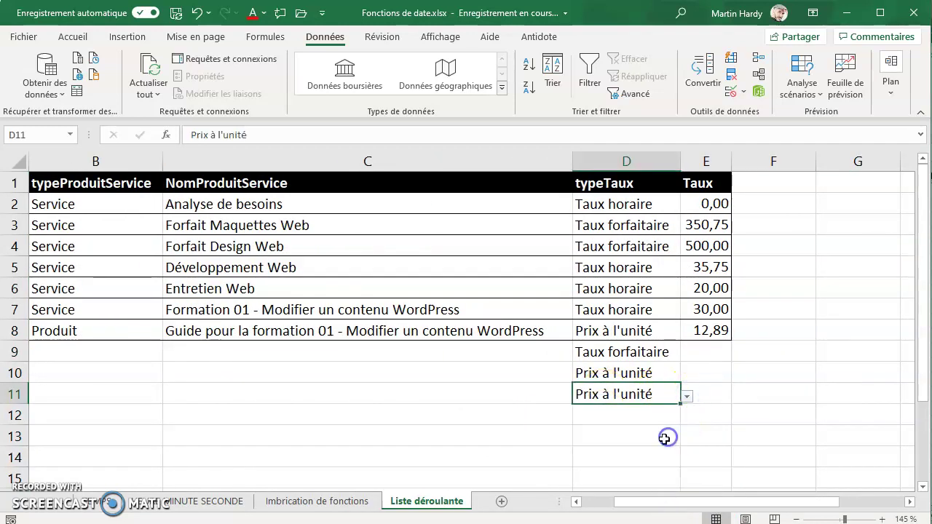
# Step: Display the drop-down choices of the typeTaux header cell D1, then close the list without choosing a value
pyautogui.click(652, 453)
pyautogui.click(645, 186)
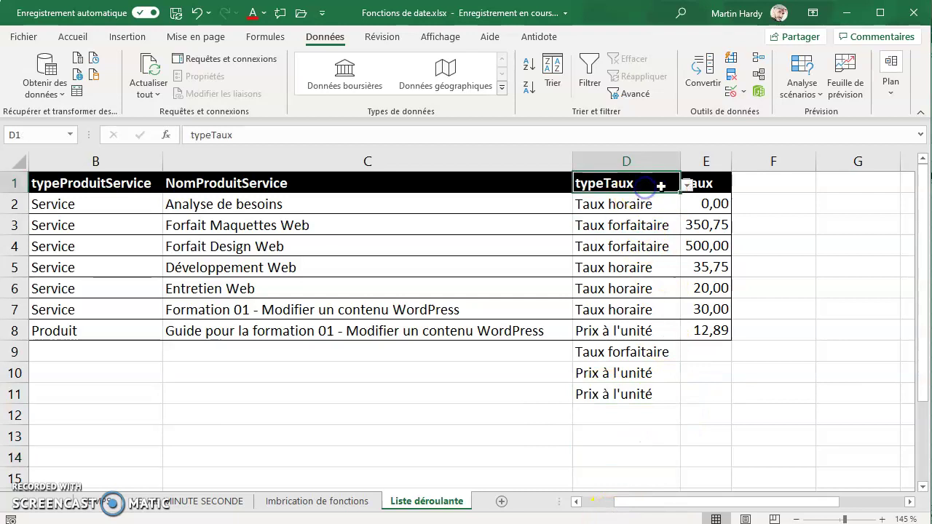
pyautogui.click(686, 185)
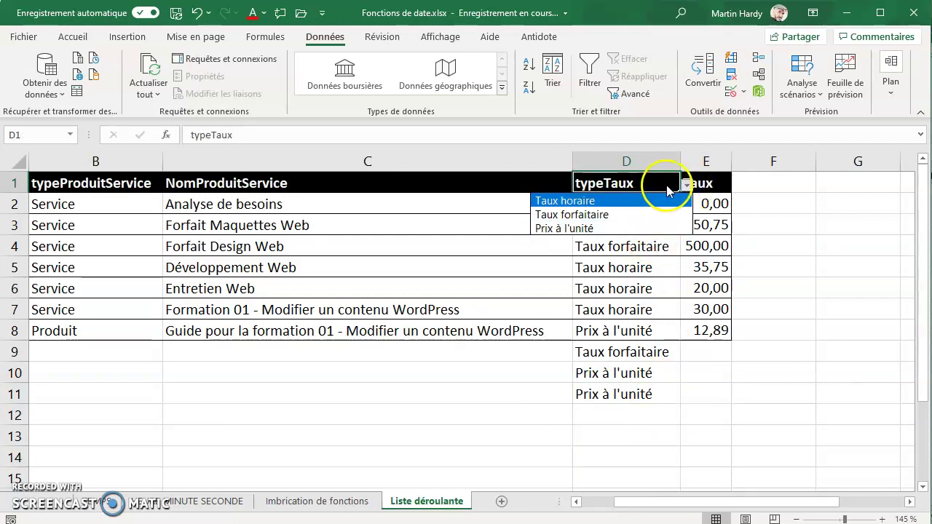
pyautogui.click(687, 185)
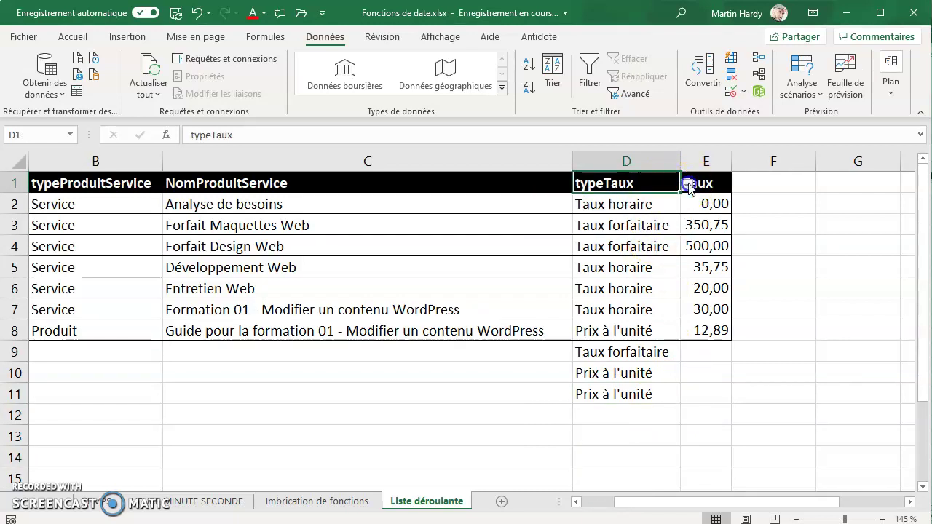
# Step: Remove the drop-down list restriction from the typeTaux header cell D1 through its data validation settings
pyautogui.click(746, 91)
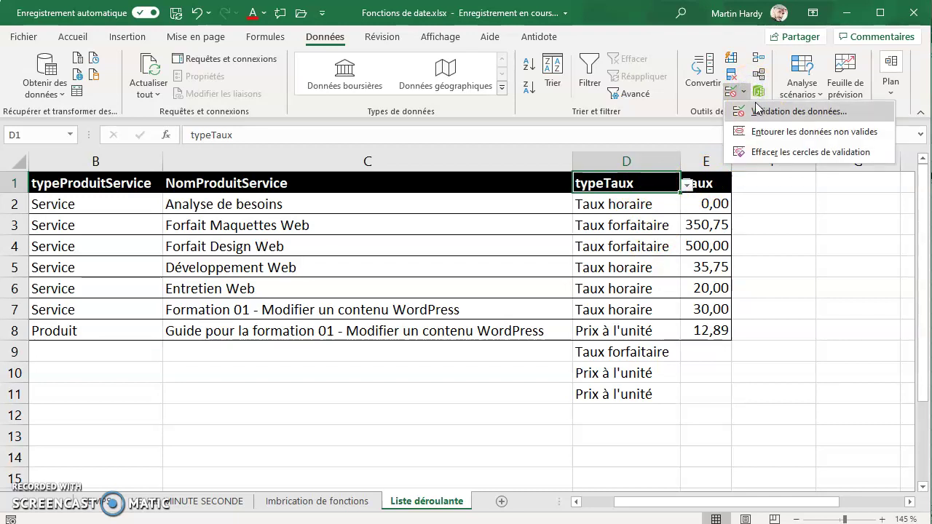
pyautogui.click(761, 111)
pyautogui.click(463, 217)
pyautogui.click(458, 230)
pyautogui.click(572, 350)
# Step: Check the drop-down list of D2 without changing its value, and check header cell D1 for a drop-down arrow
pyautogui.click(638, 204)
pyautogui.click(686, 206)
pyautogui.click(682, 209)
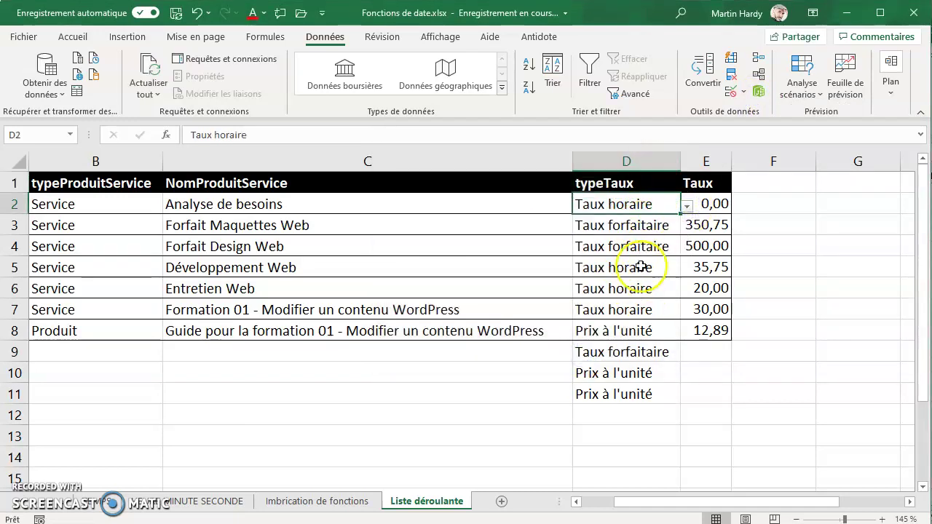
pyautogui.click(644, 183)
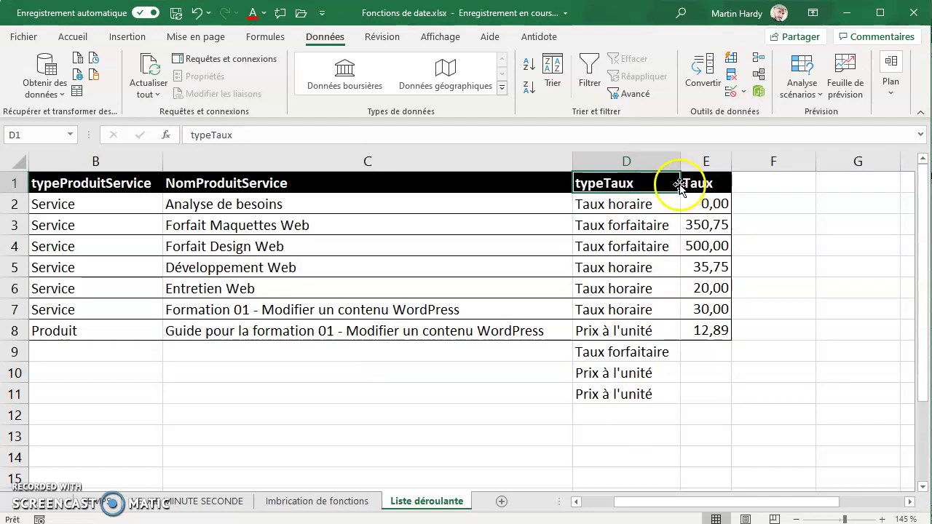